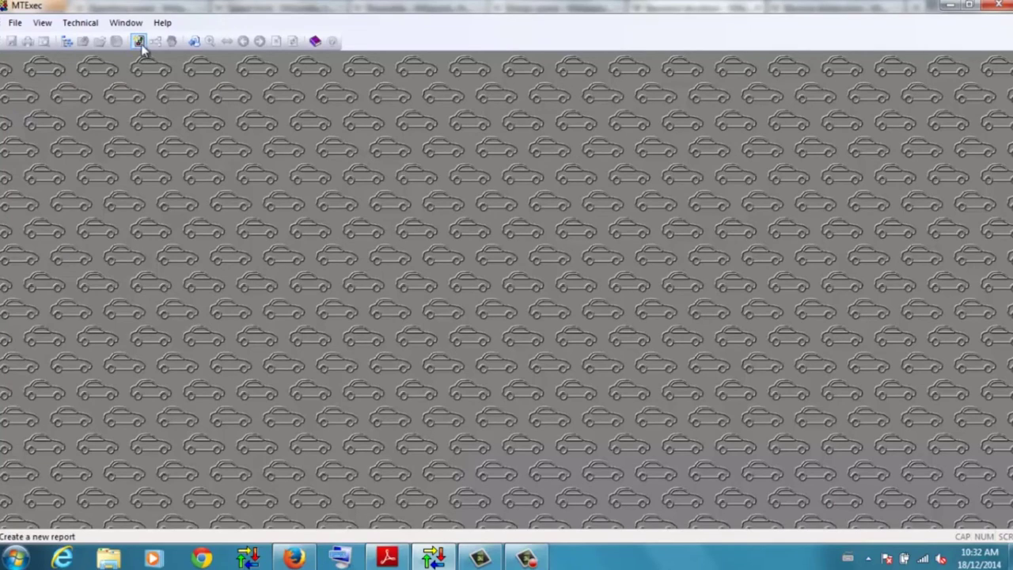
Start a new Speed Histogram report on the 17 urbanhwy dataset.
click(139, 42)
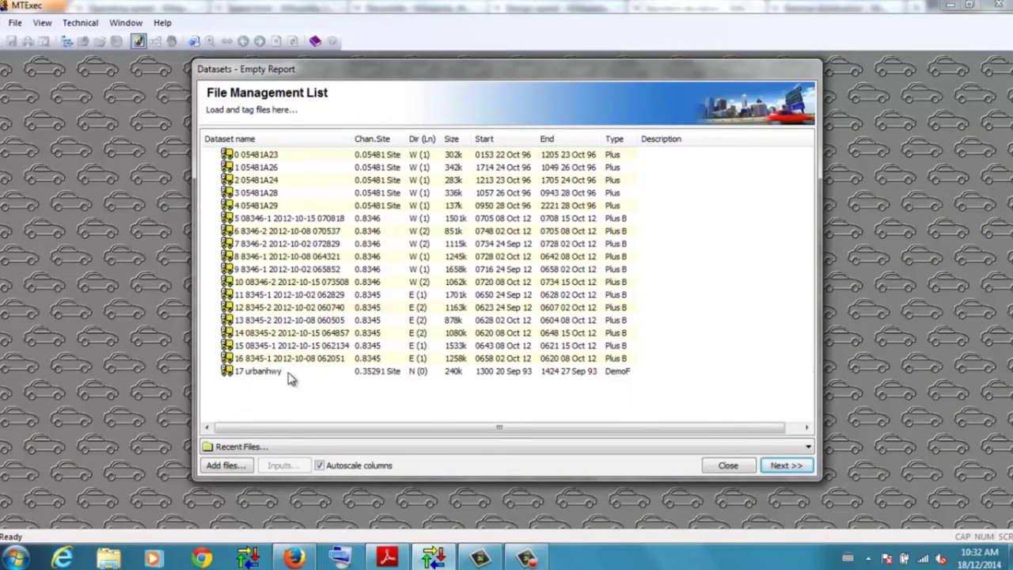
click(290, 372)
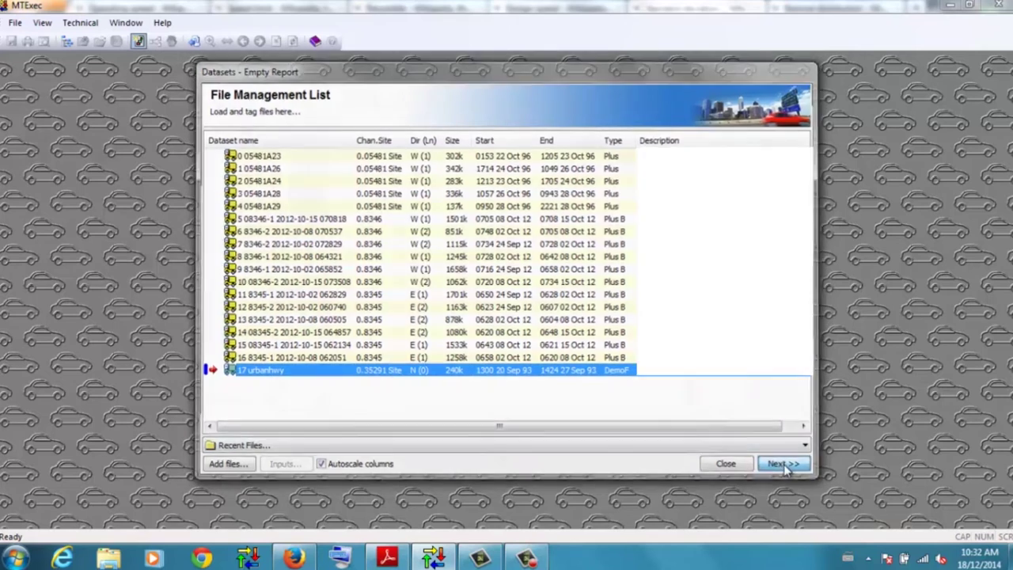
click(784, 466)
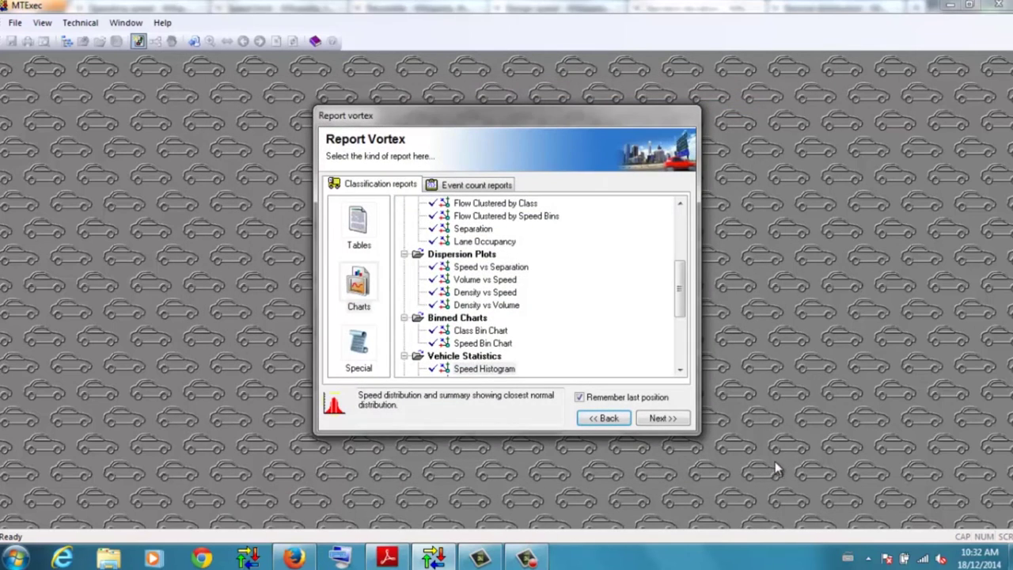
click(479, 369)
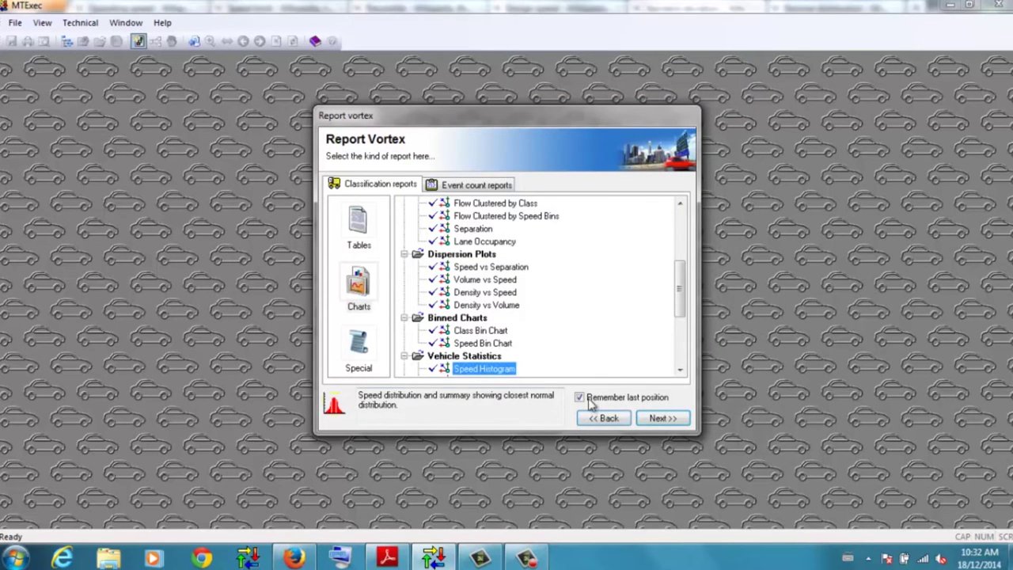
click(654, 417)
In advanced speed settings, stop taking the speed limit from data and use a 90 km/h default.
click(636, 215)
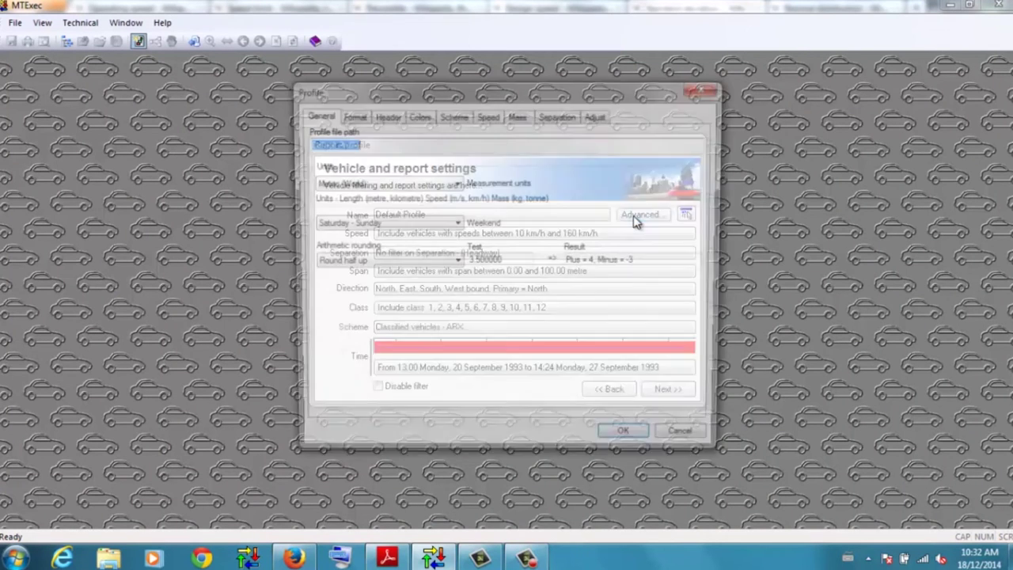
click(484, 117)
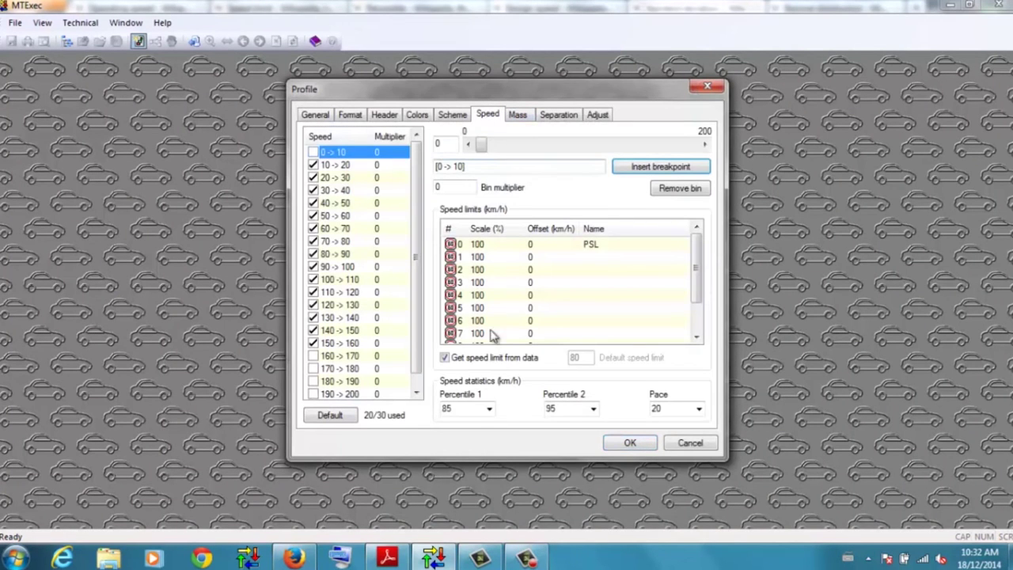
click(446, 359)
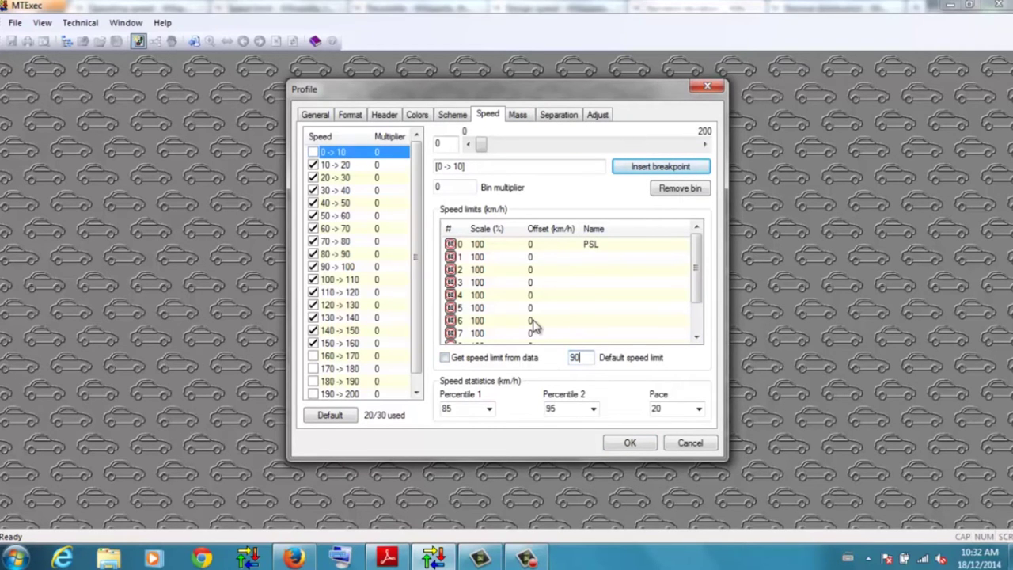
click(642, 444)
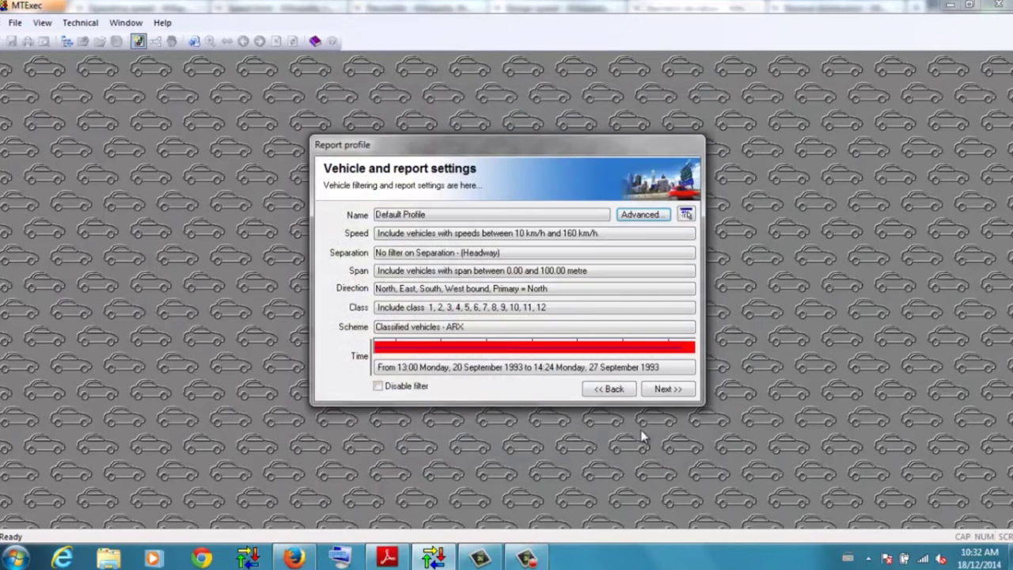
Generate the urbanhwy speed histogram SpeedHist-39, with an 85% speed of 92.5 km/h.
click(661, 394)
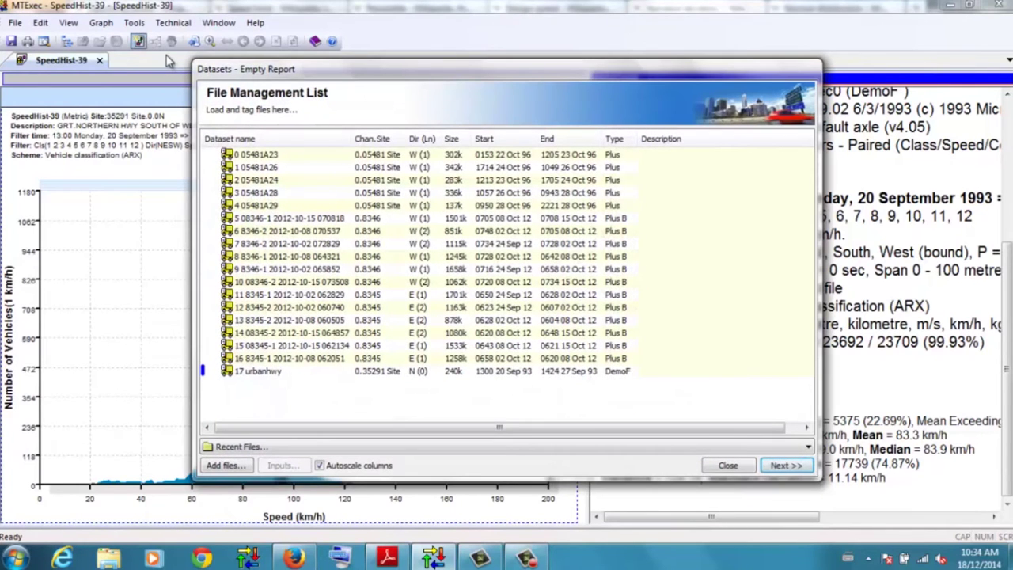
Tag the 8346/8345 datasets in rows 5–16 and generate Speed Histogram SpeedHist-40.
click(289, 218)
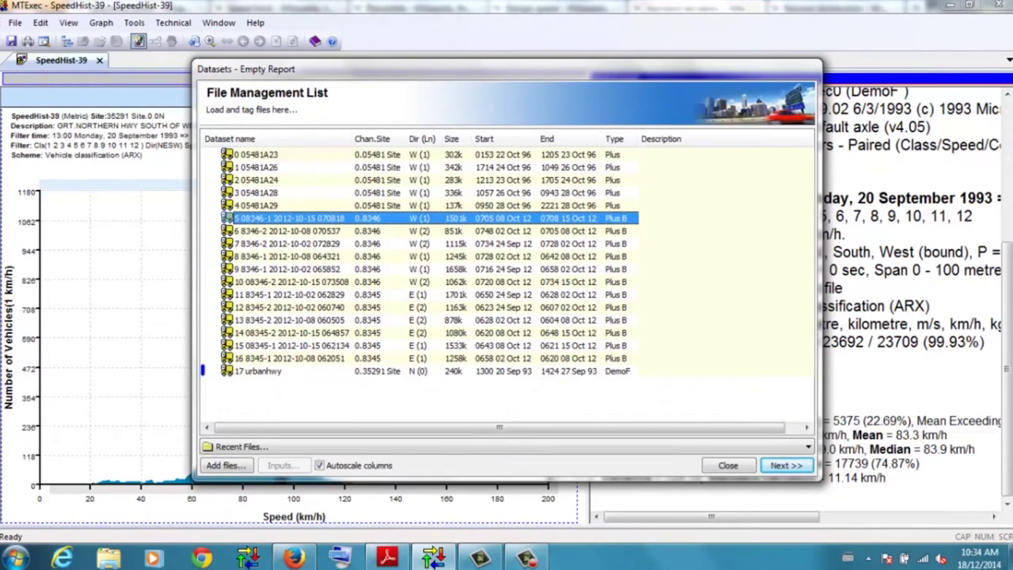
shift+click(289, 358)
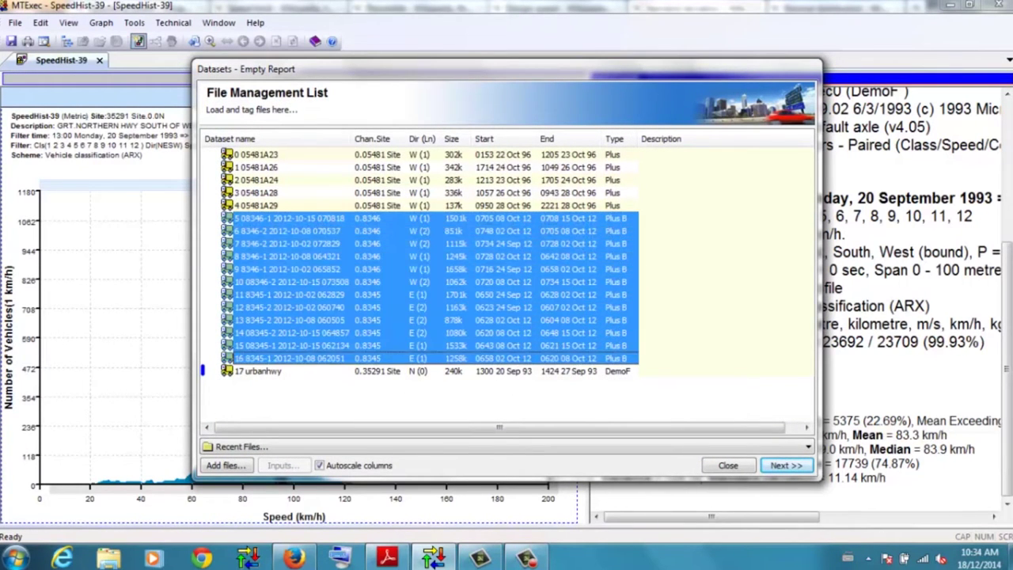
right_click(597, 296)
click(616, 302)
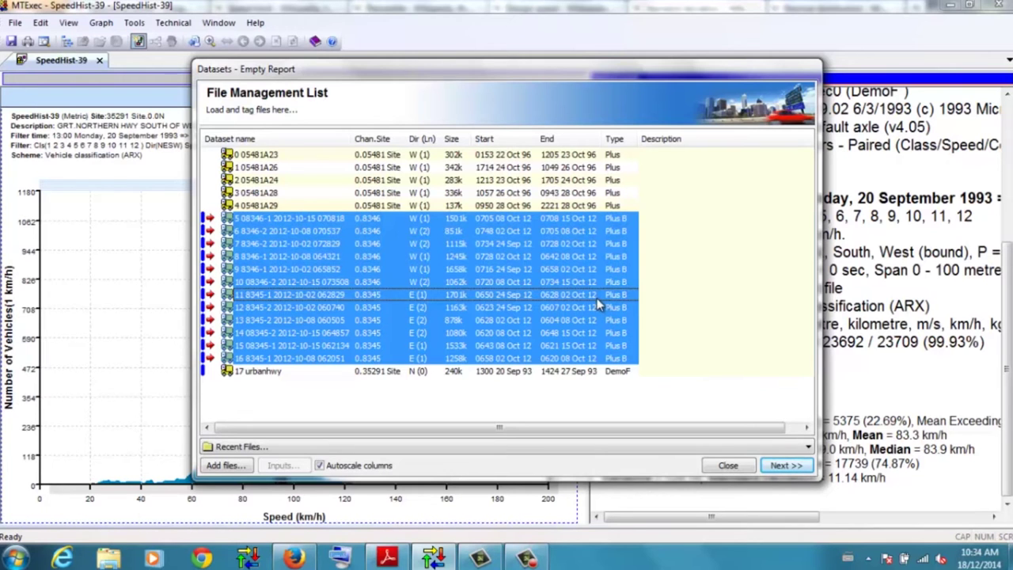
click(786, 465)
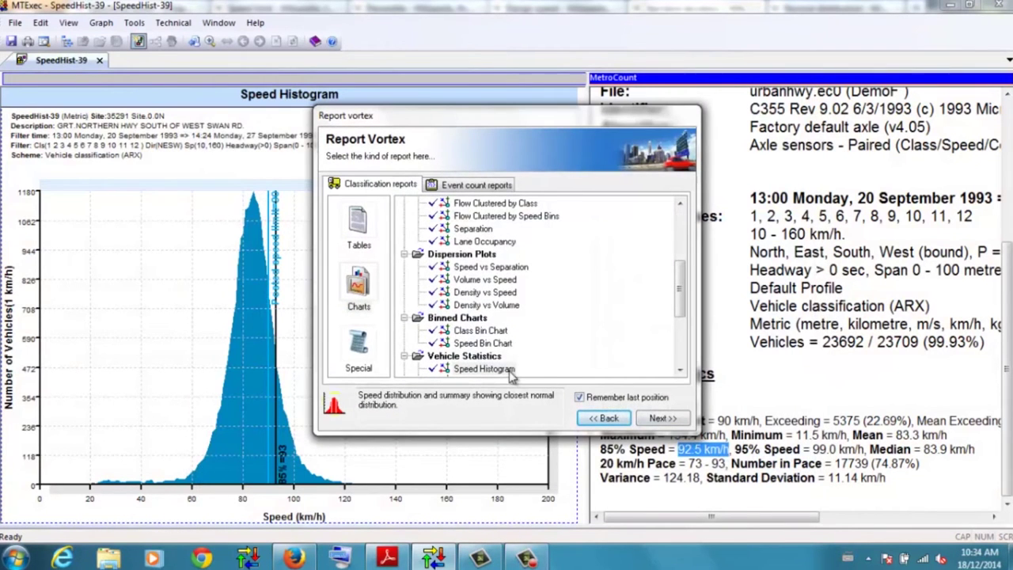
click(511, 372)
click(663, 418)
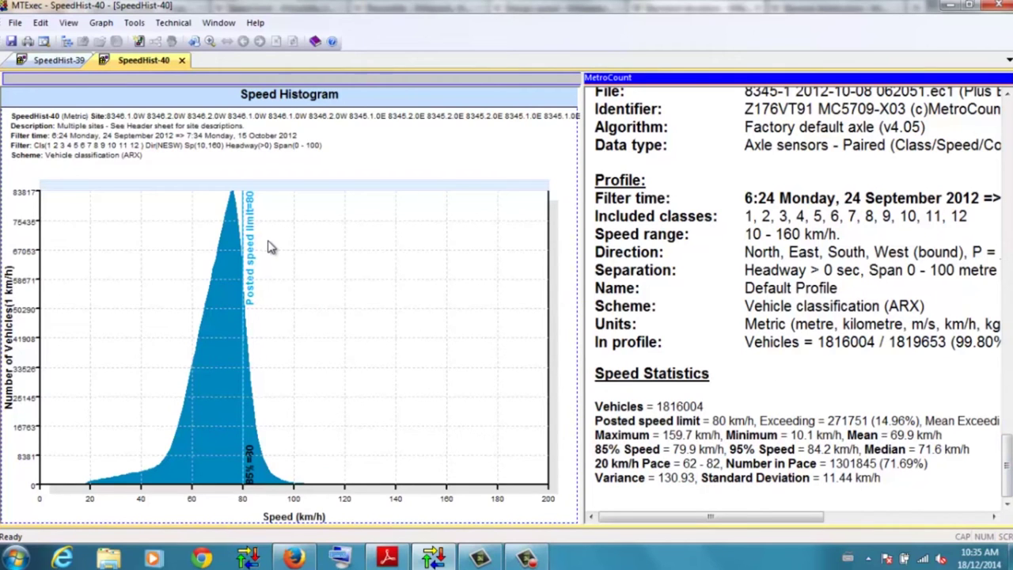
click(47, 62)
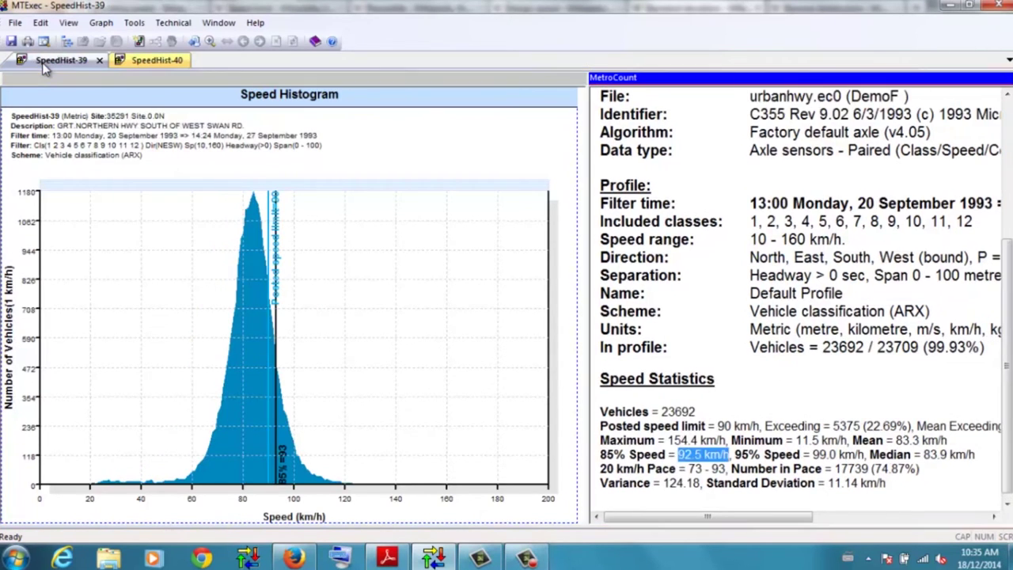
click(126, 62)
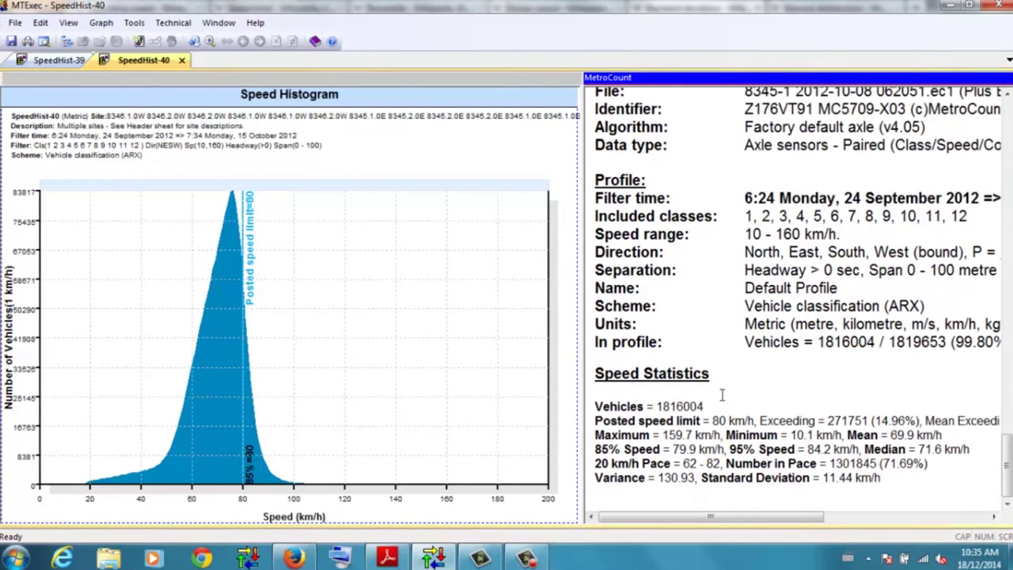
drag(664, 405, 710, 406)
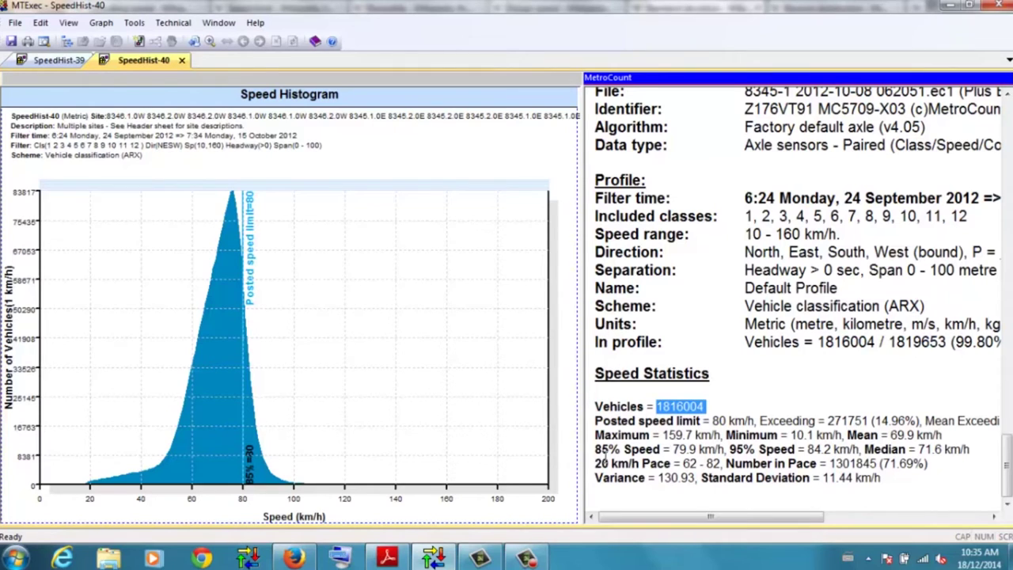
drag(598, 449, 728, 450)
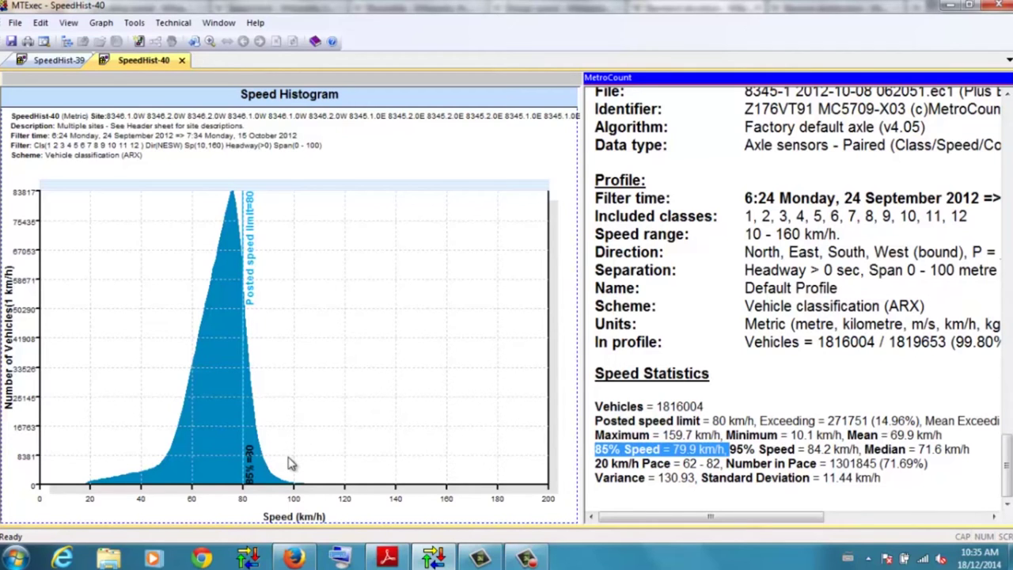
click(47, 61)
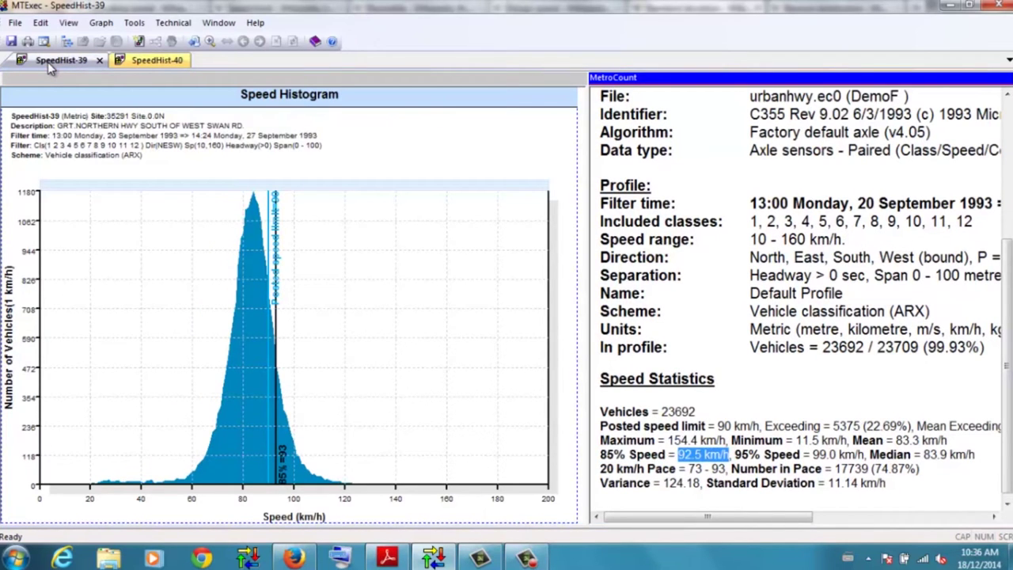
click(159, 60)
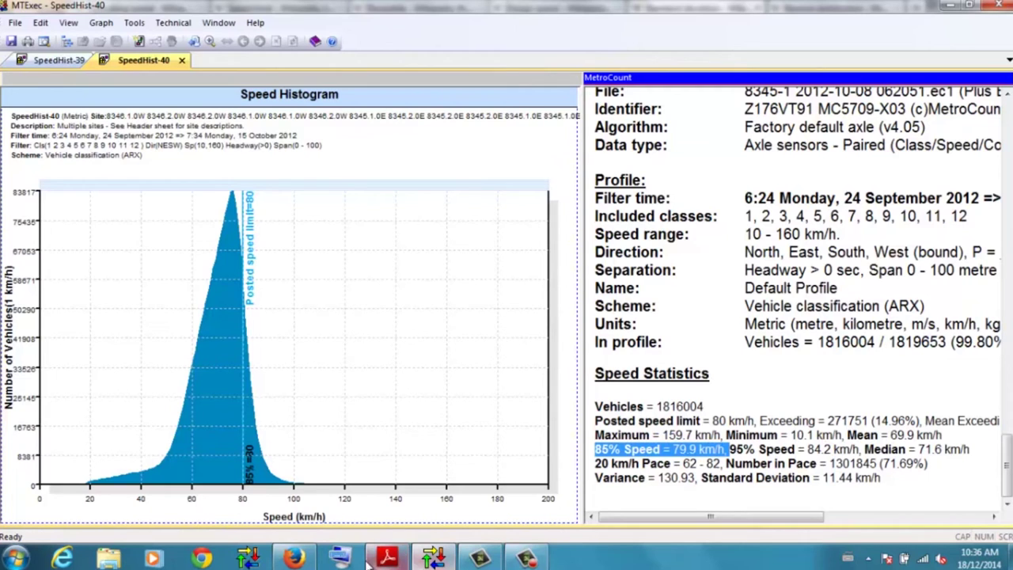
click(396, 561)
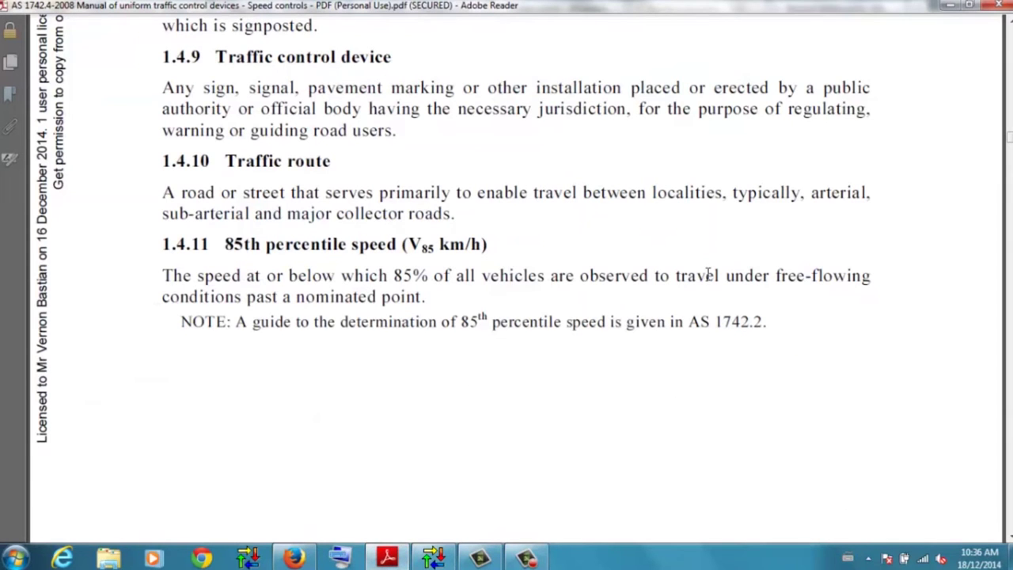
drag(778, 275, 247, 297)
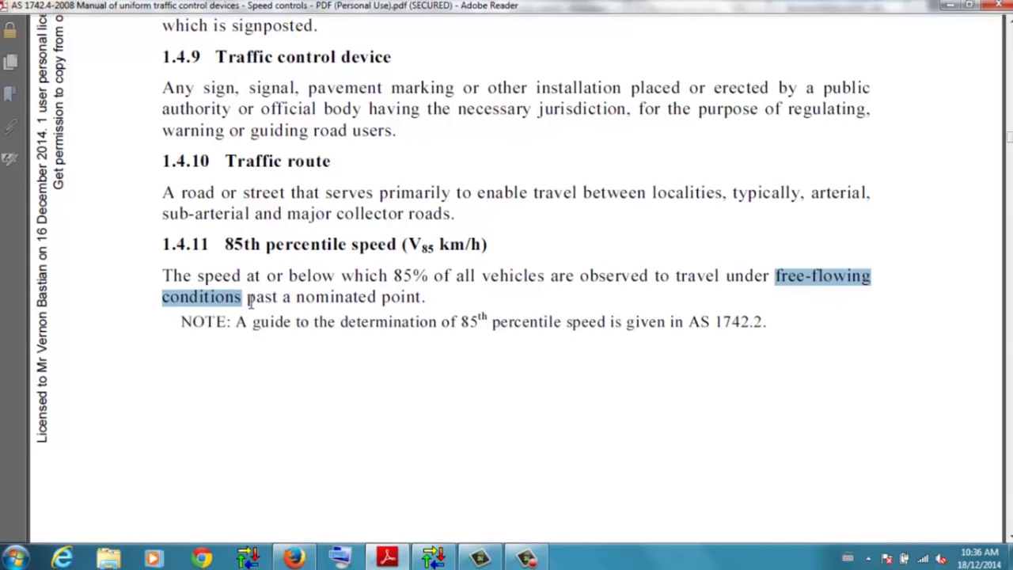
key(alt+Tab)
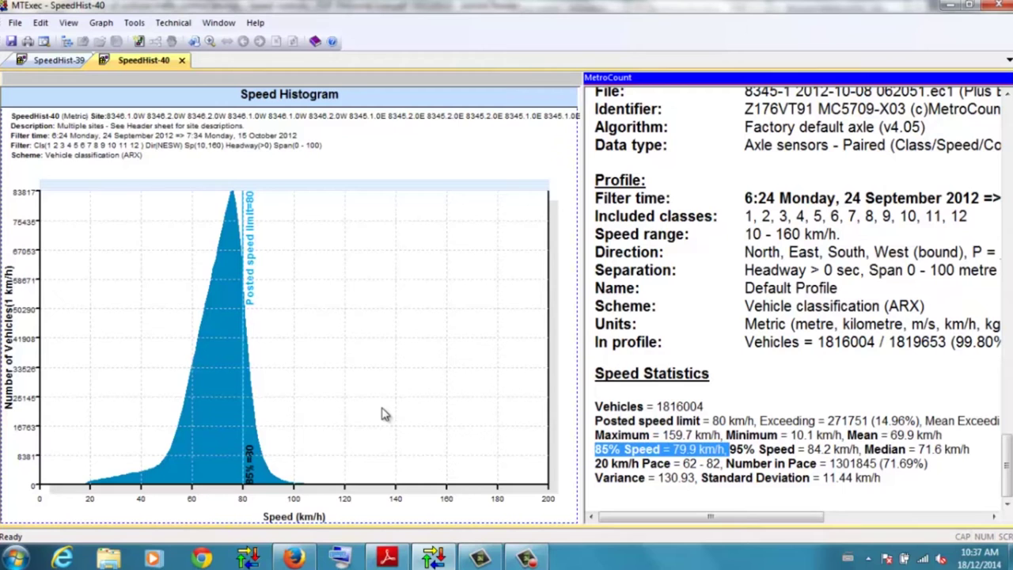
Filter SpeedHist-40 to a more-than-4-second separation and recalculate, giving an 83.5 km/h 85% speed.
right_click(384, 356)
click(426, 379)
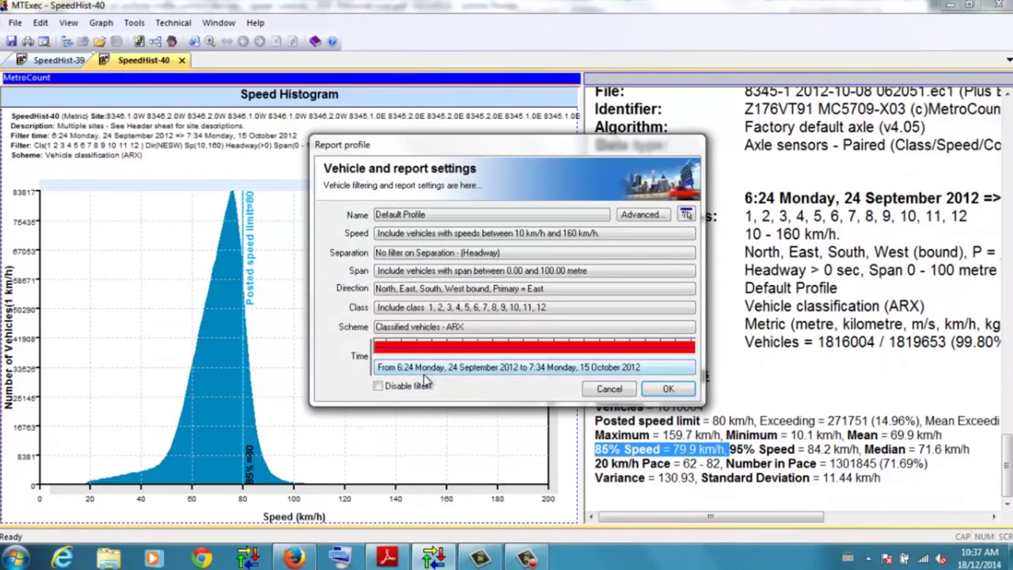
click(434, 255)
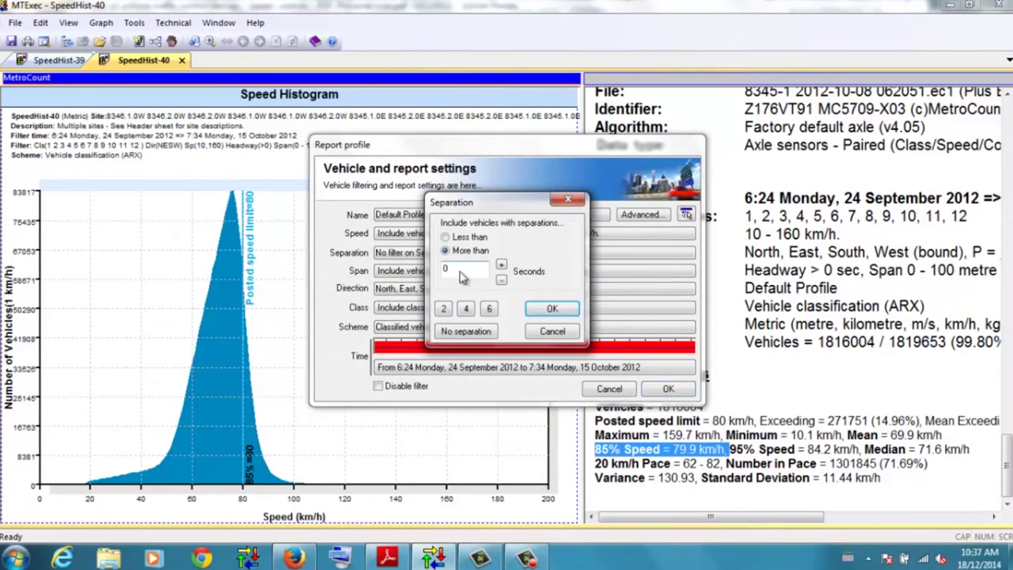
click(468, 310)
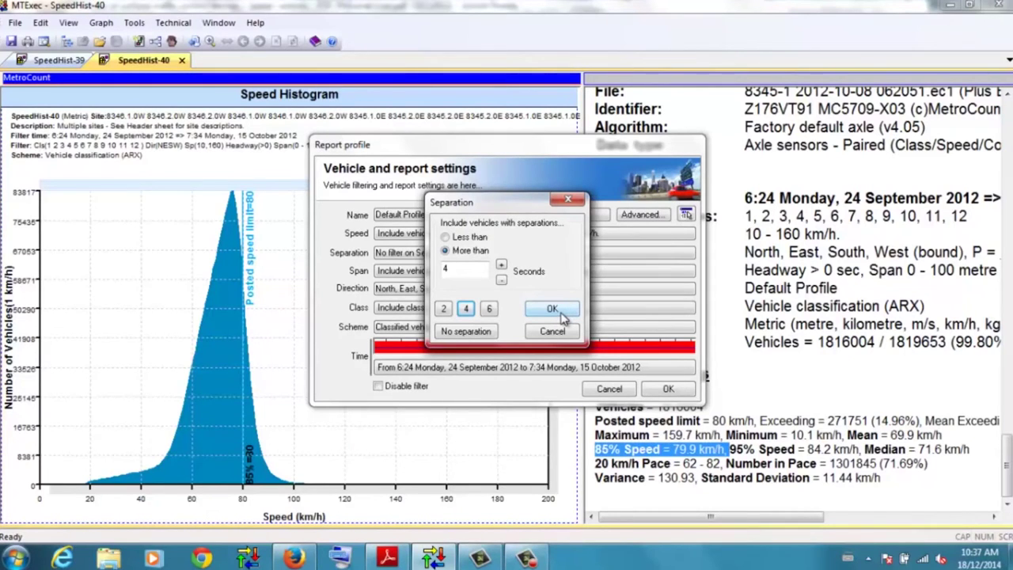
click(562, 314)
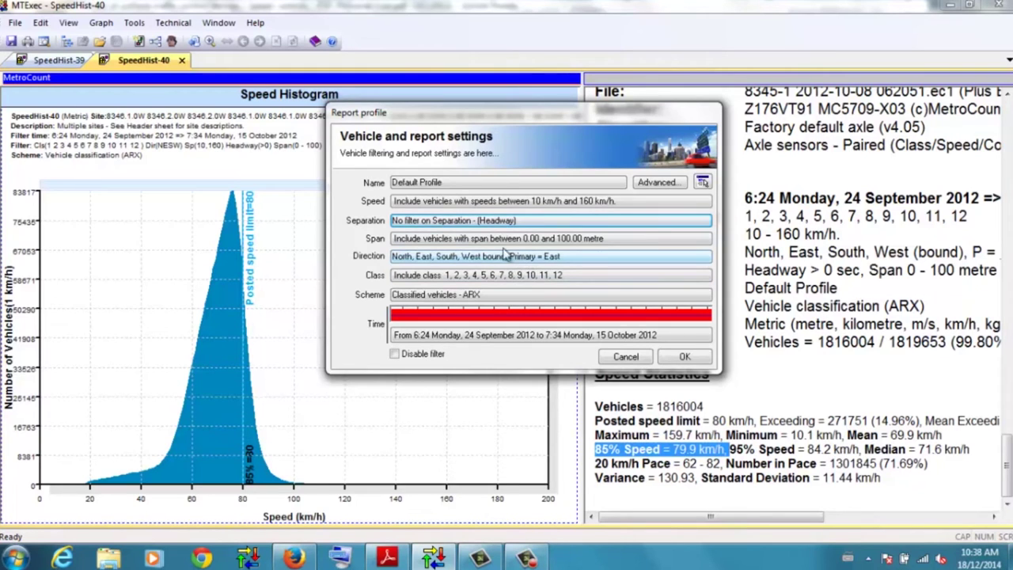
click(511, 224)
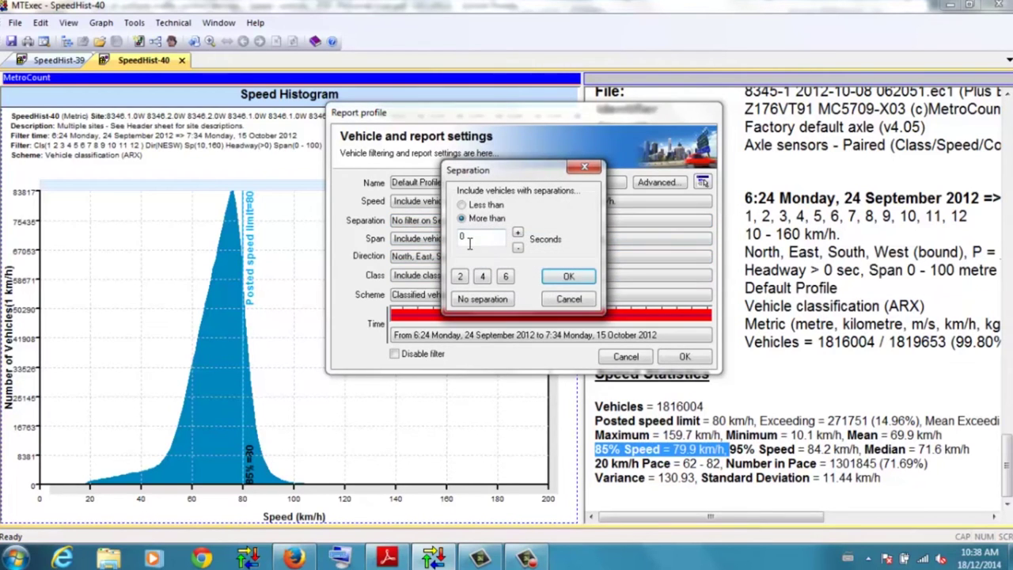
click(483, 276)
click(569, 276)
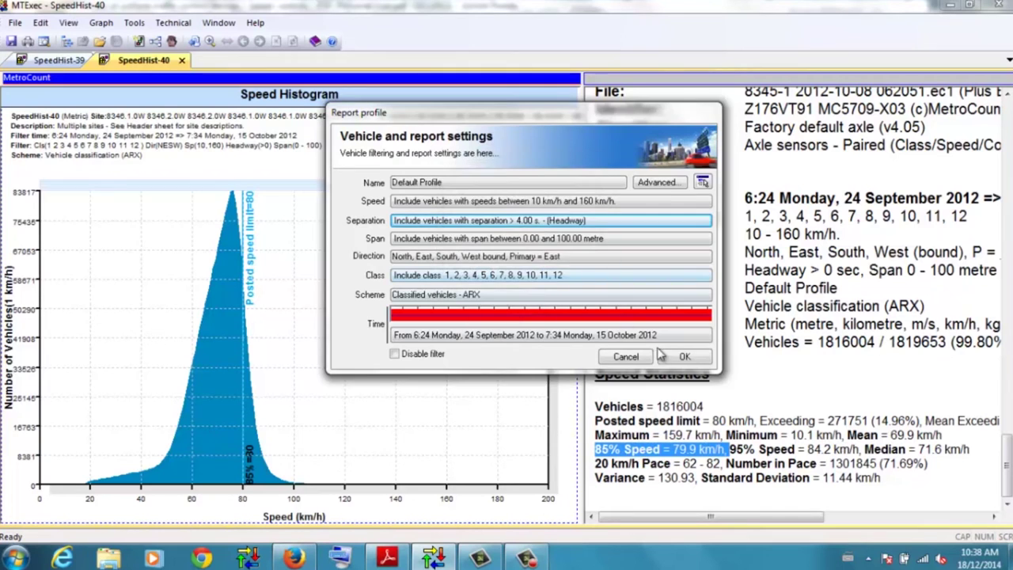
click(682, 358)
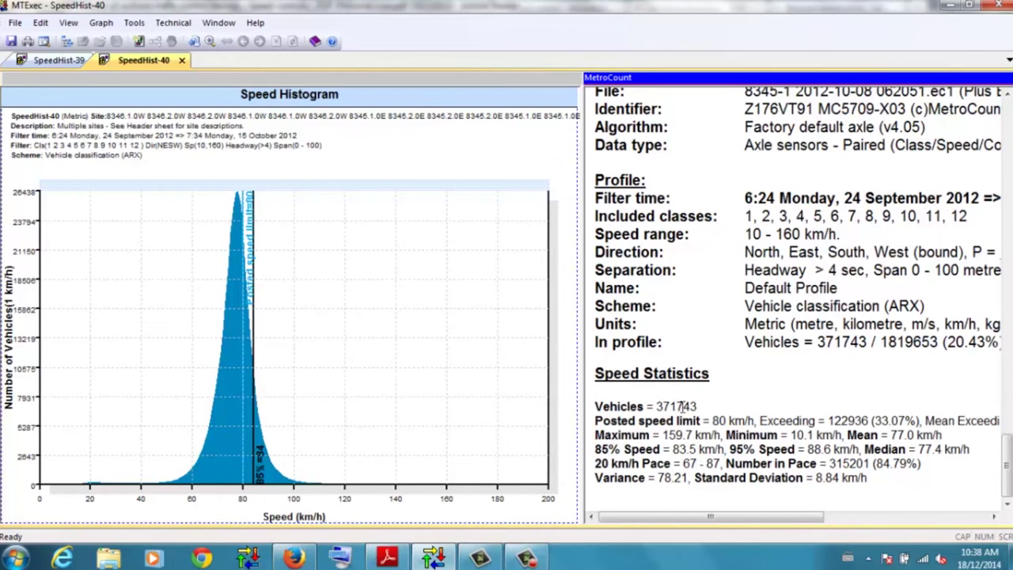
drag(659, 406, 701, 406)
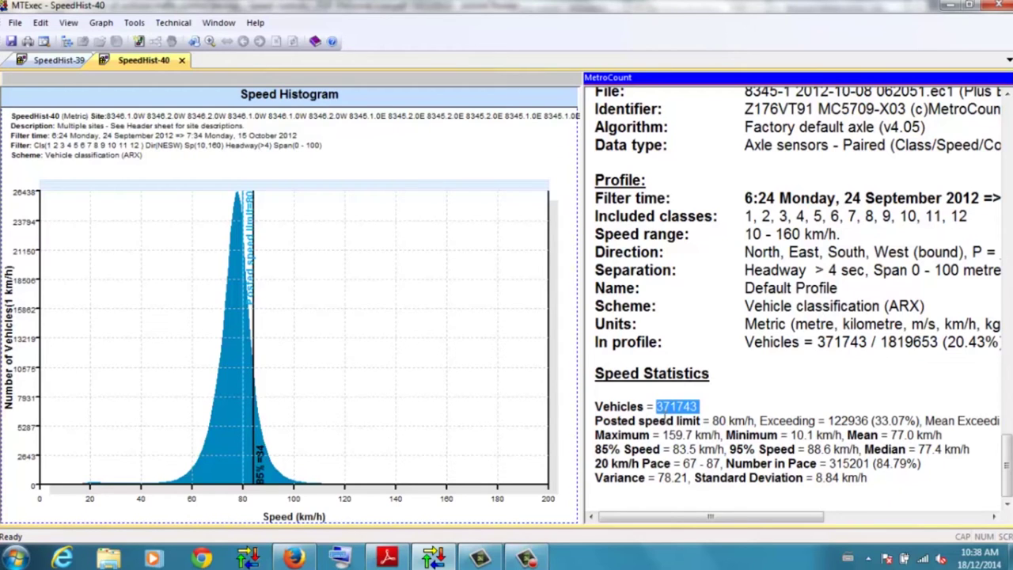
drag(673, 449, 724, 448)
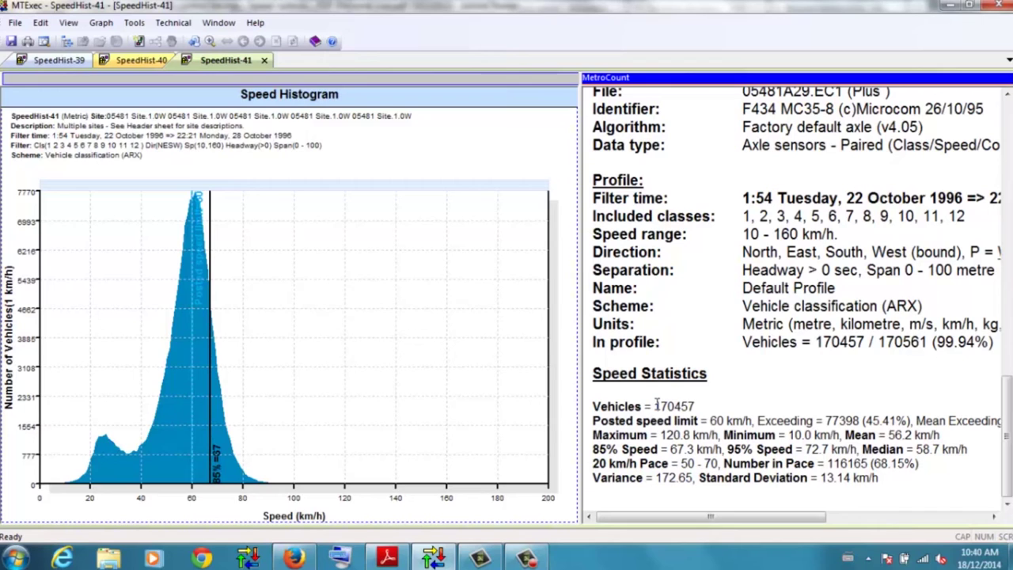
Highlight SpeedHist-41's 170457 vehicles, 60 km/h posted limit and 67.3 km/h 85% speed, then mark the peak.
drag(657, 406, 701, 405)
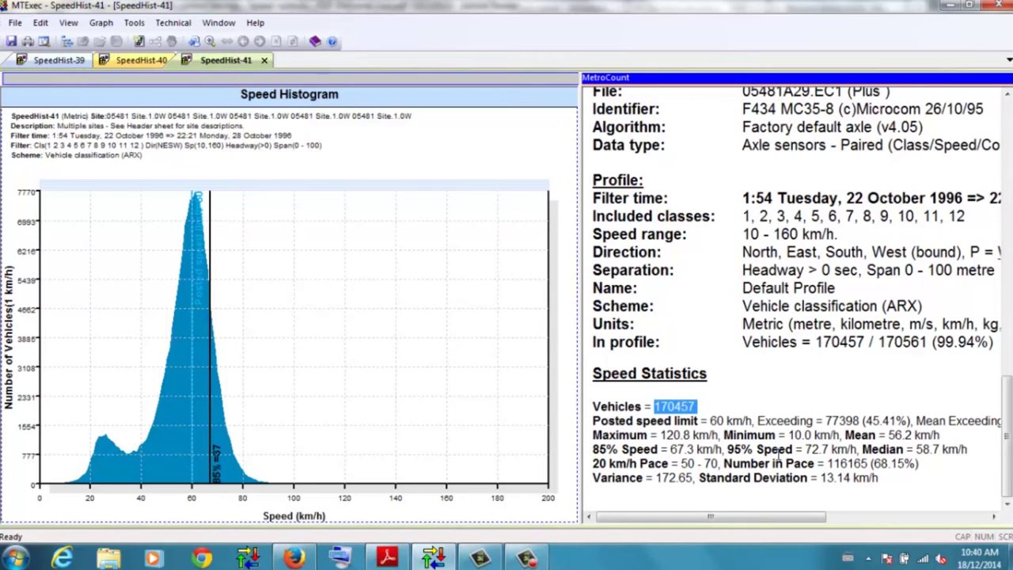
drag(710, 420, 760, 419)
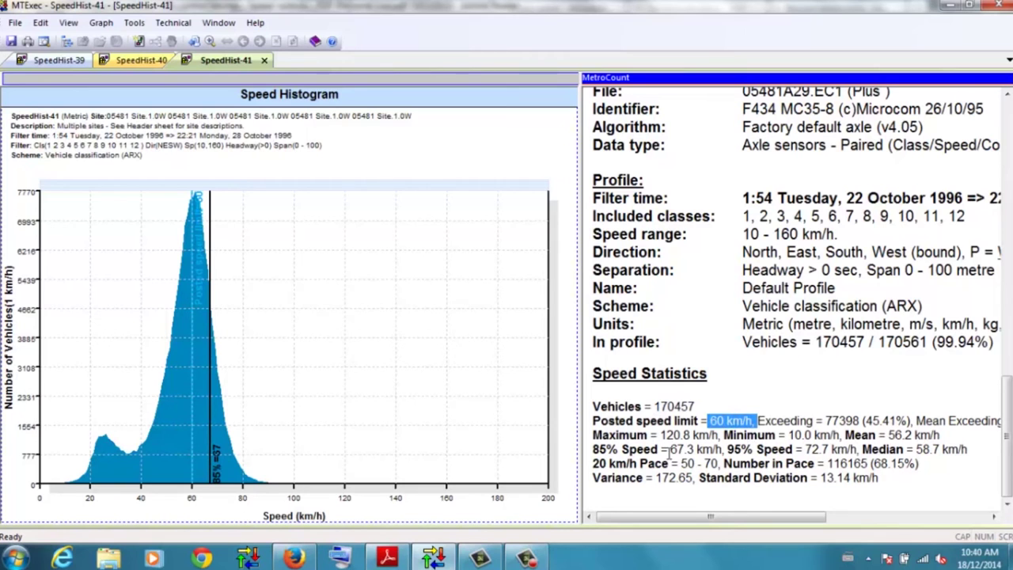
drag(669, 449, 725, 449)
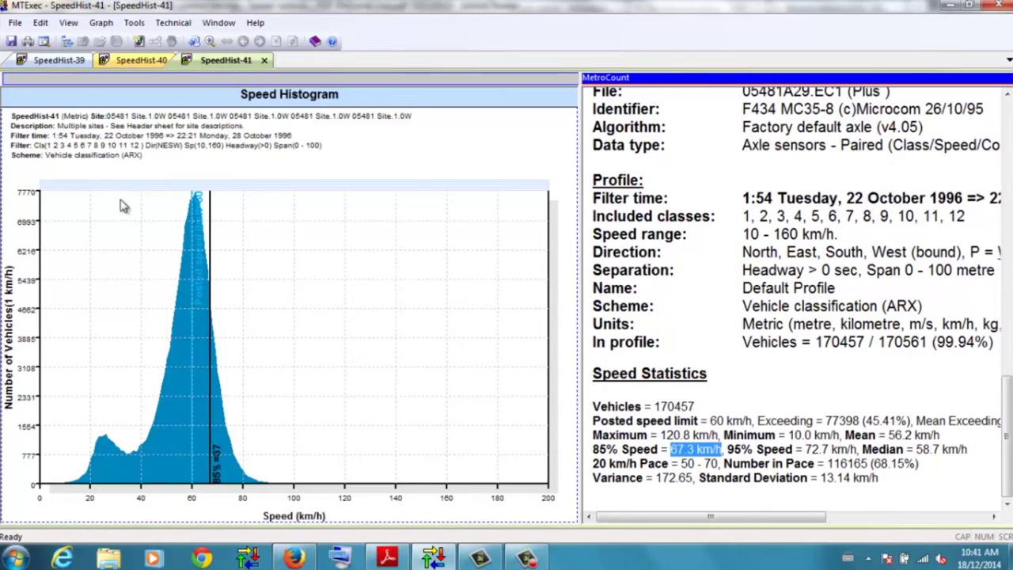
drag(131, 199, 196, 192)
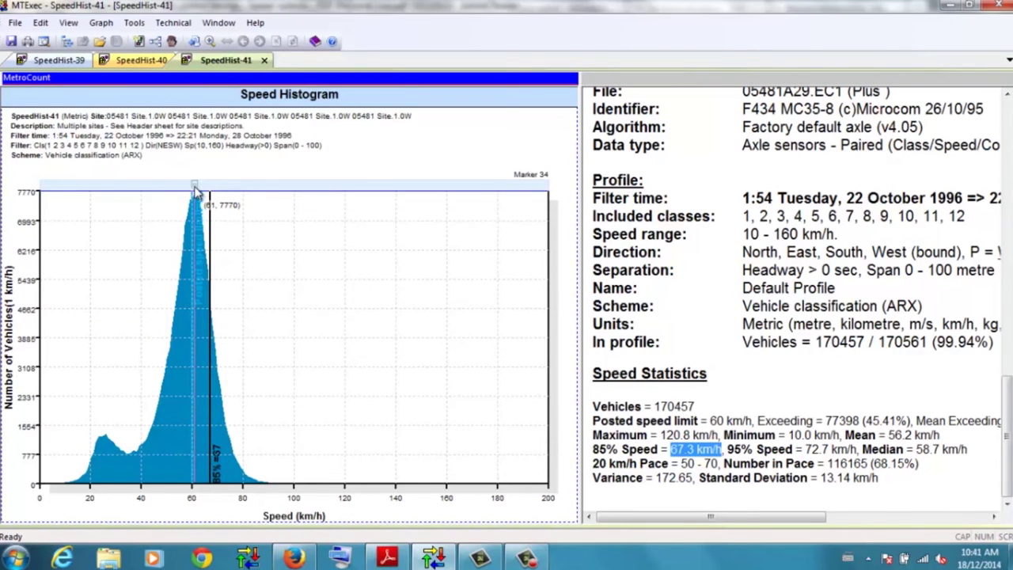
Move the histogram marker to the slow-traffic bump near 26 km/h and reselect the 67.3 km/h 85% speed.
mouse_move(196, 193)
mouse_down()
mouse_move(103, 340)
mouse_move(110, 440)
mouse_up()
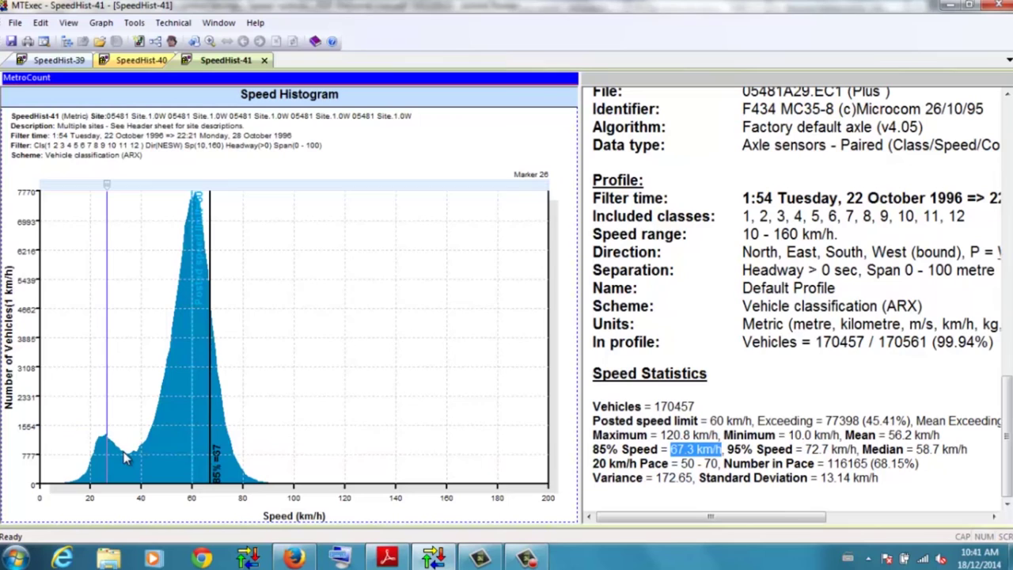
click(672, 450)
drag(672, 450, 722, 458)
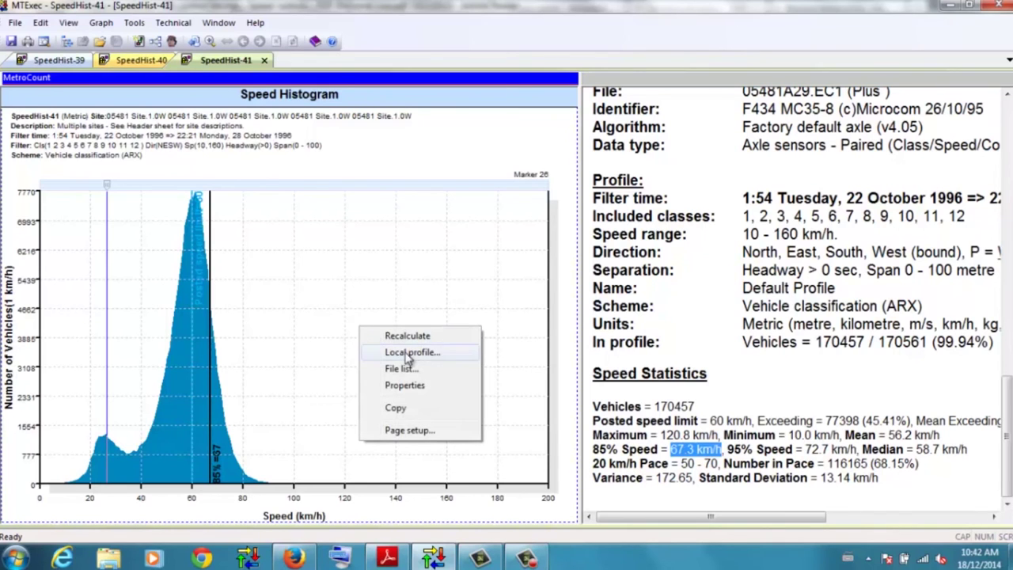
Apply a local more-than-4-second separation filter to SpeedHist-41, leaving 29614 vehicles at 73.1 km/h.
click(412, 354)
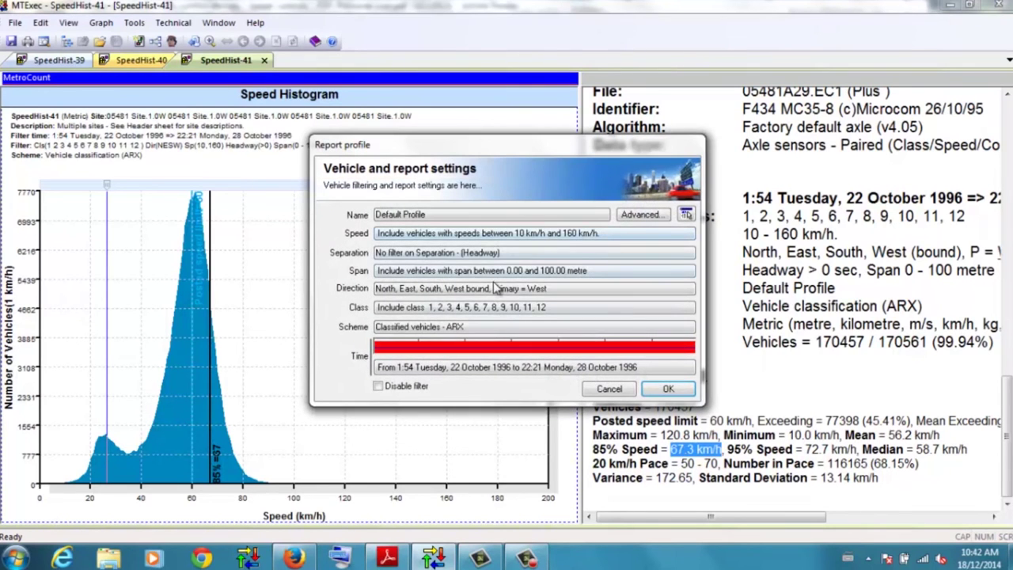
click(474, 255)
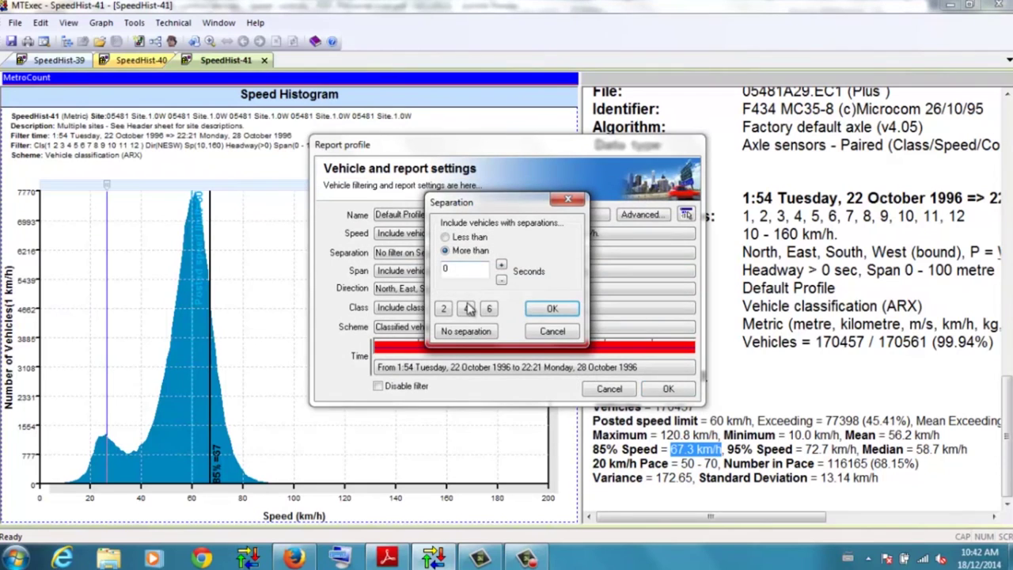
click(468, 309)
click(552, 309)
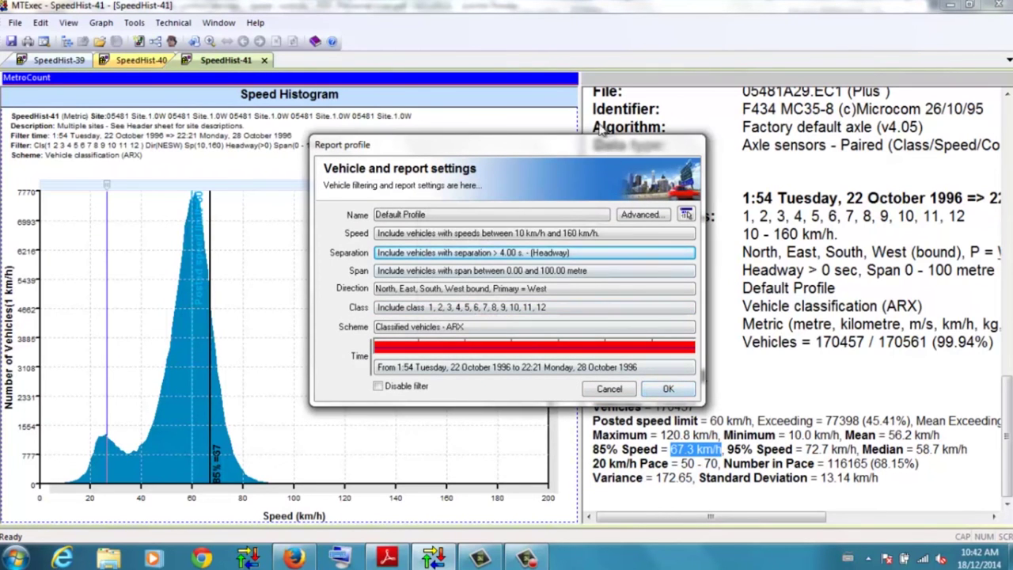
drag(602, 145, 582, 82)
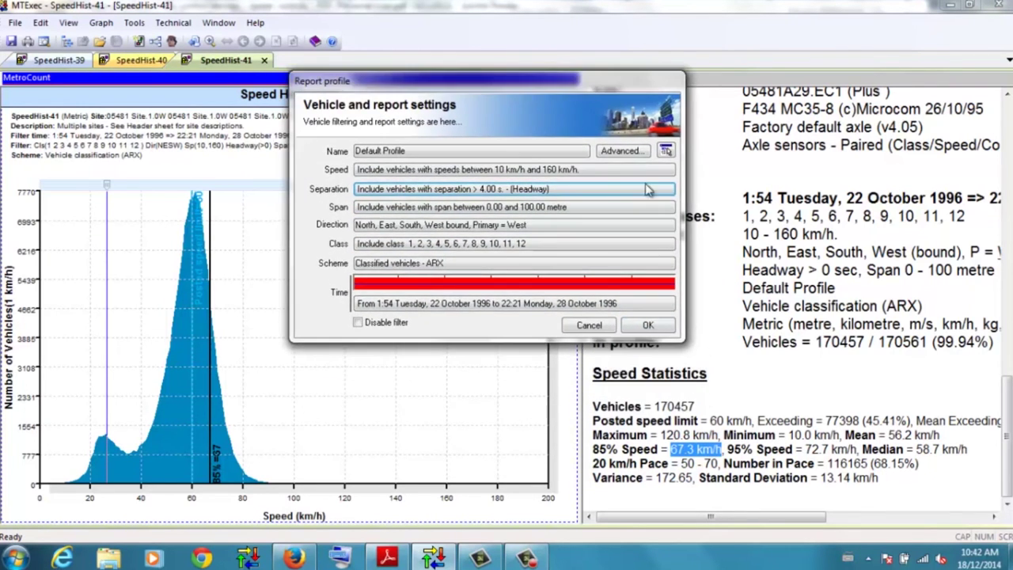
click(648, 327)
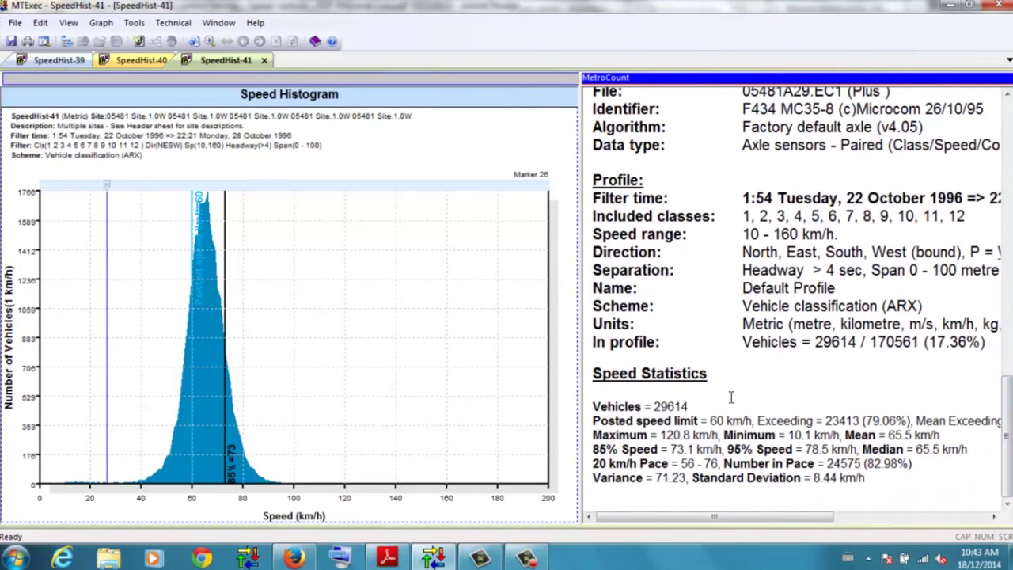
click(142, 448)
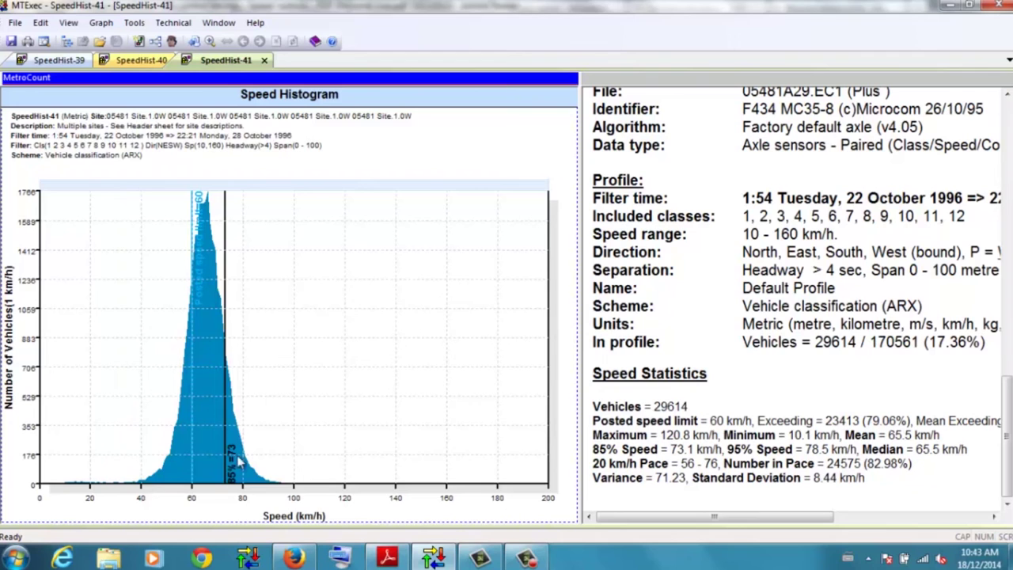
click(79, 64)
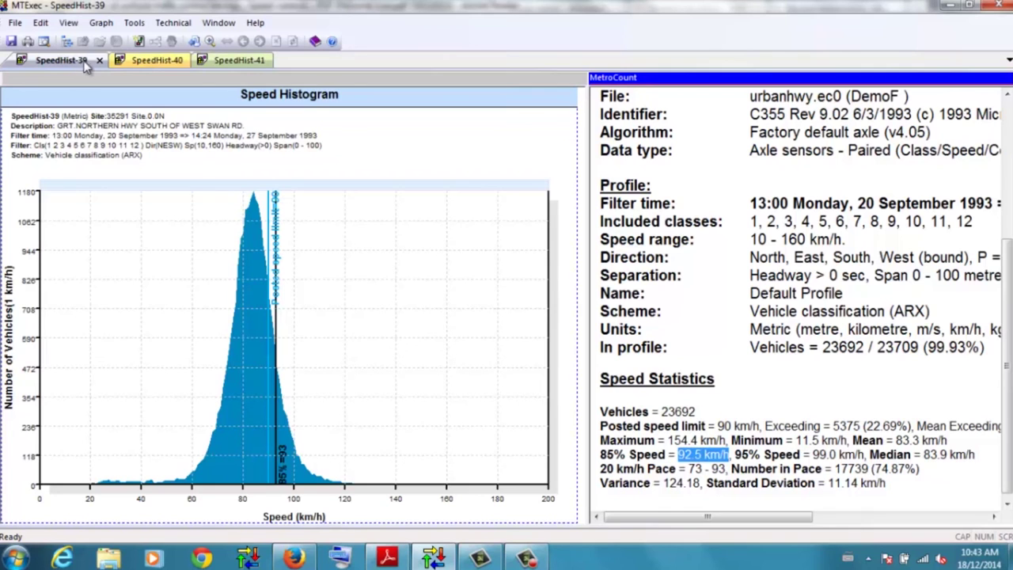
click(126, 64)
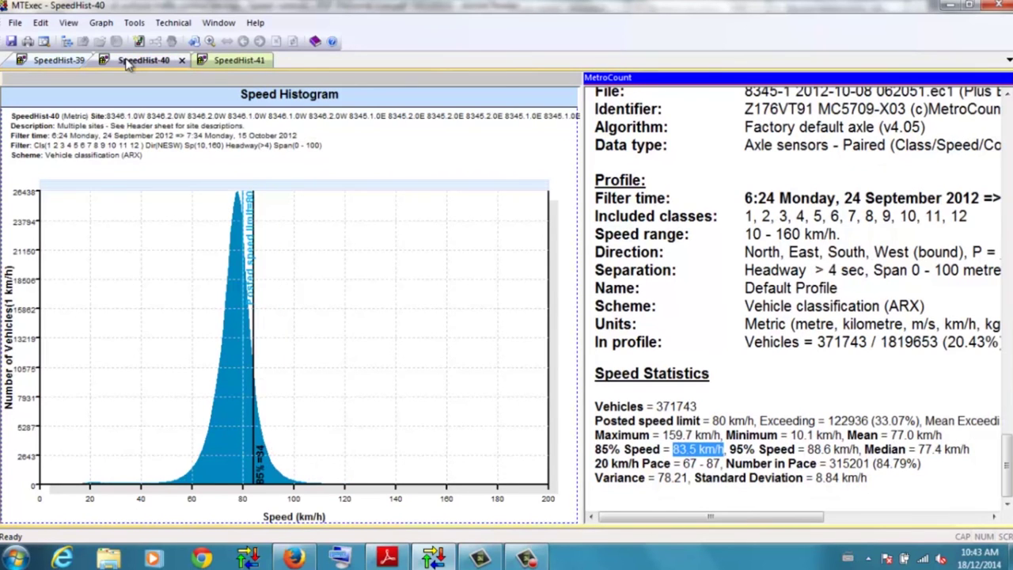
click(114, 452)
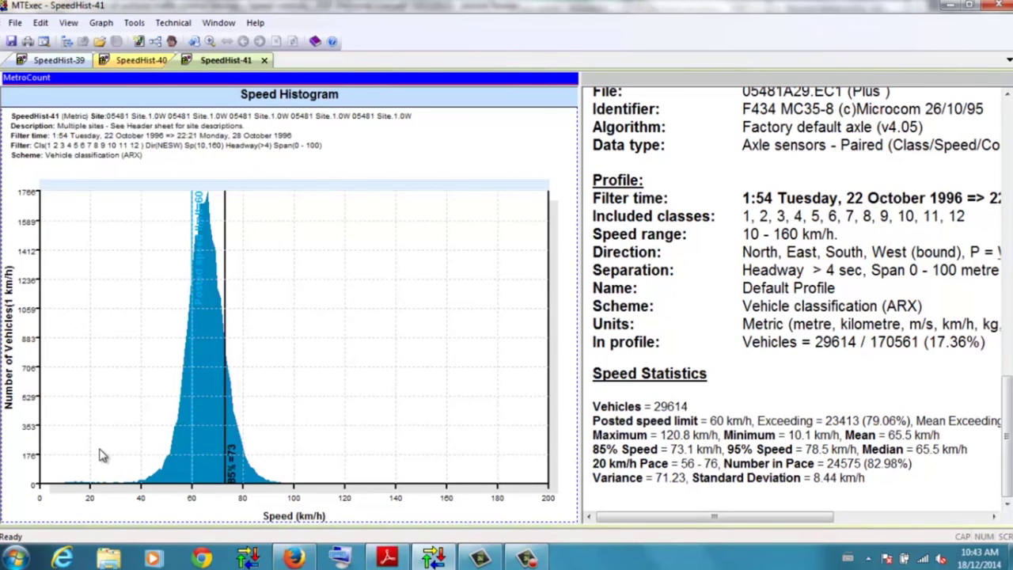
drag(671, 449, 723, 449)
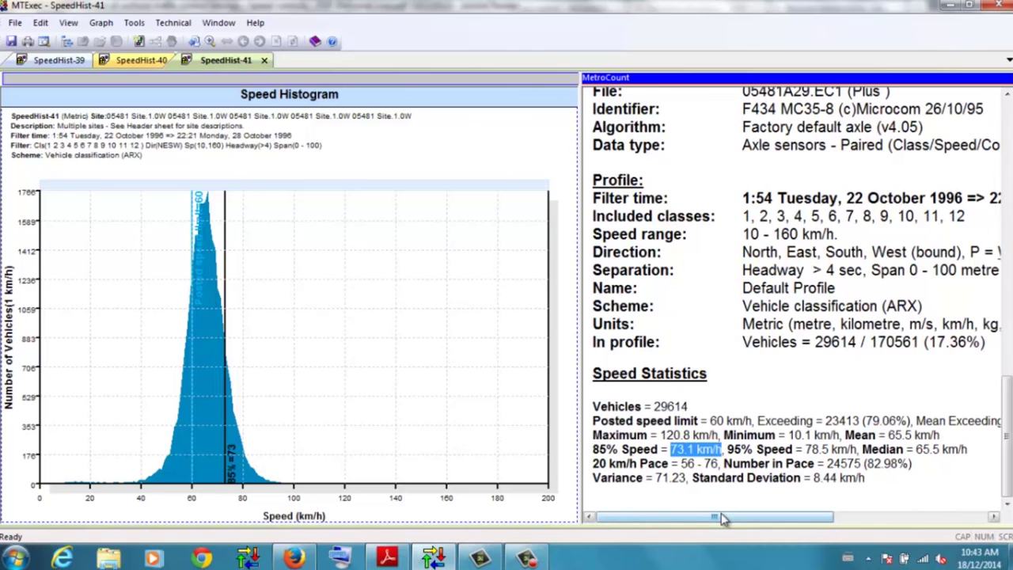
click(728, 449)
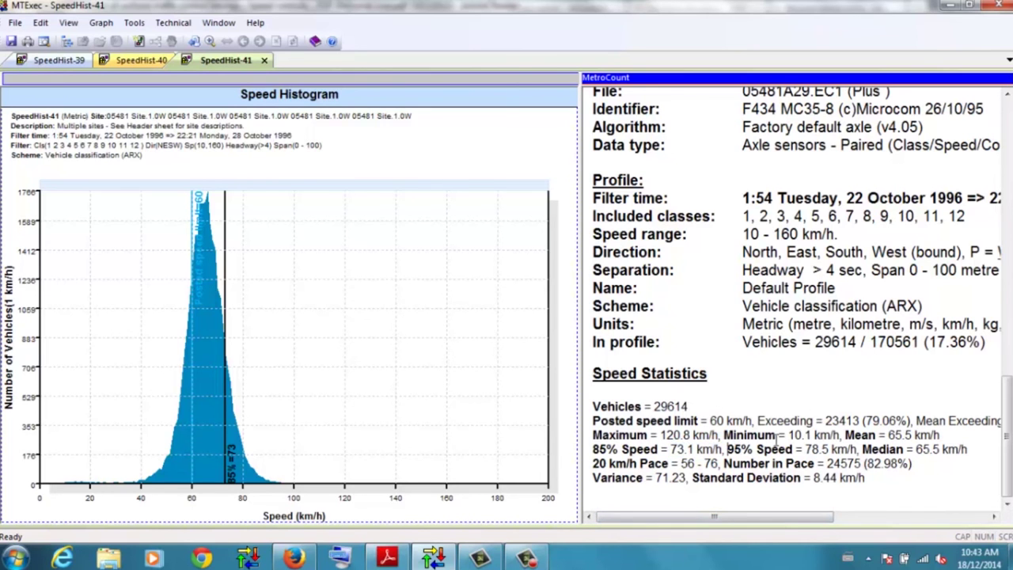